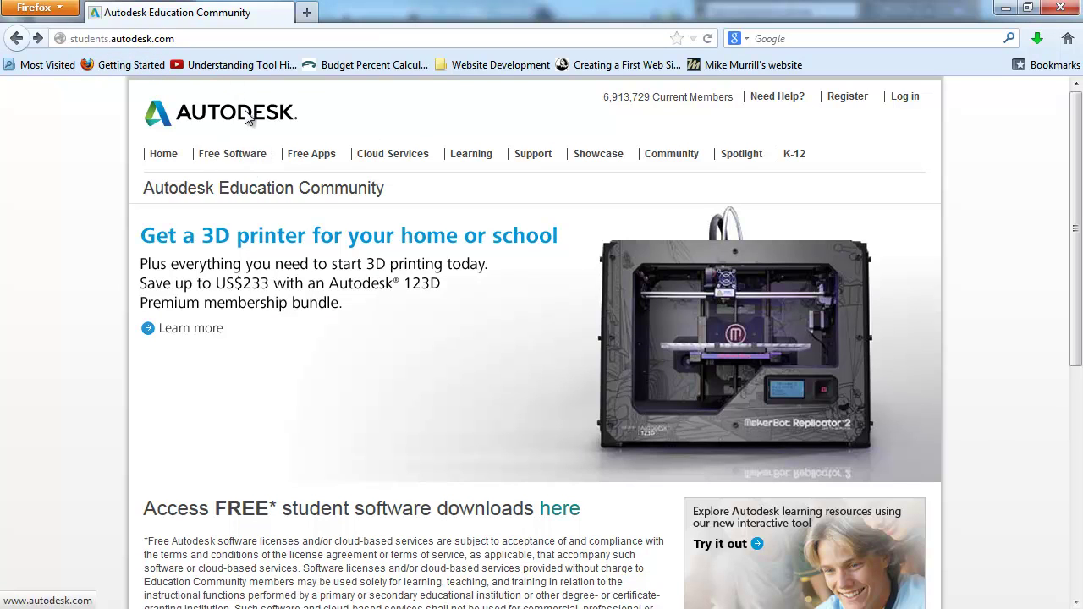
Open the free software Download Center and expand the Autodesk 3ds Max catalog entry.
left_click(224, 157)
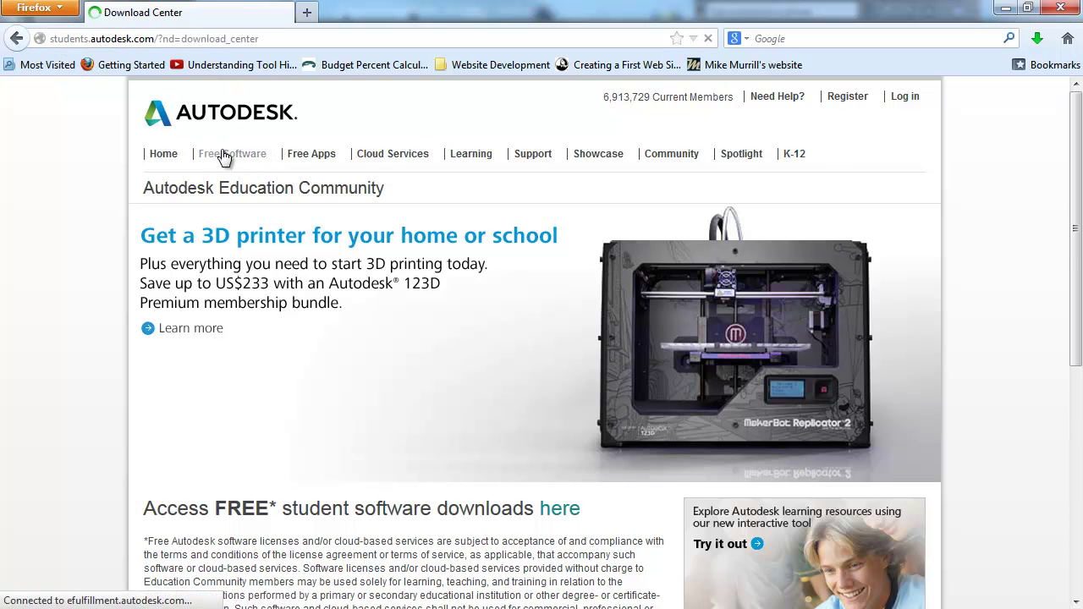
scroll(392, 216, "down", 5)
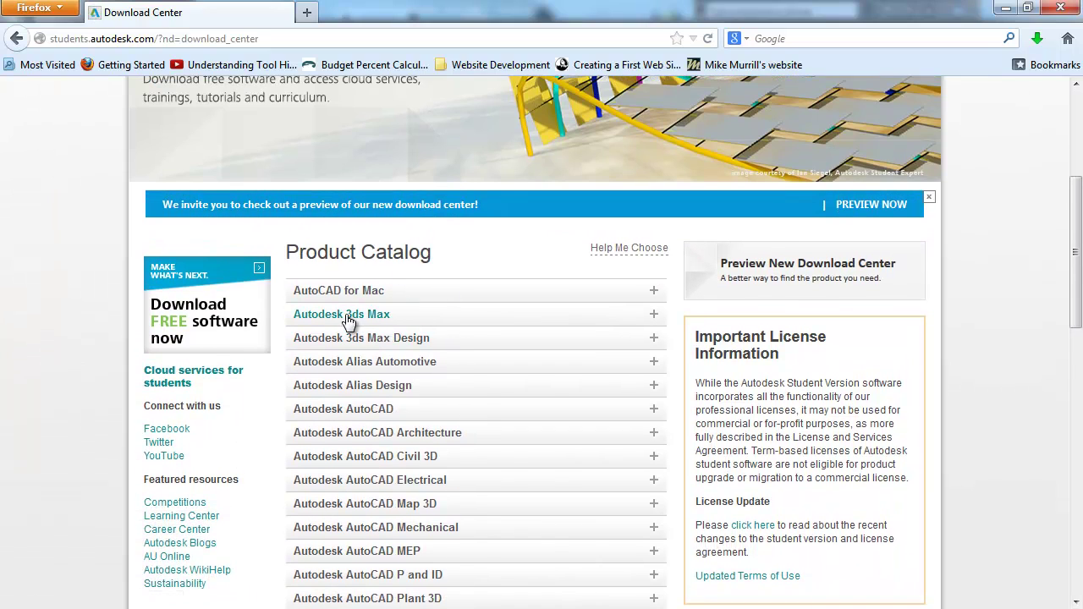
left_click(346, 320)
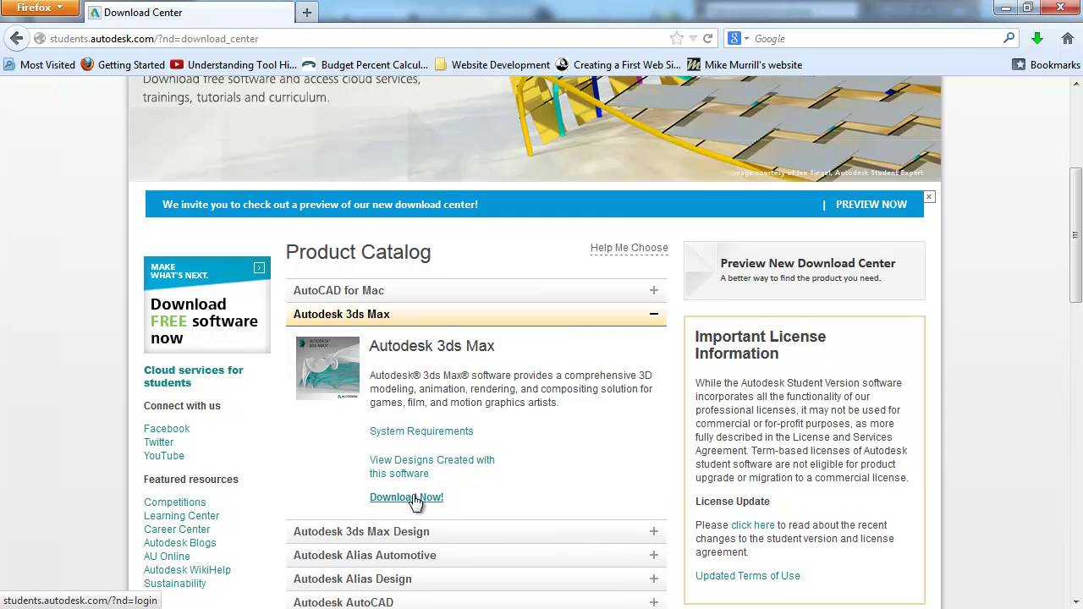
Highlight the 3ds Max title, description and download links in the catalog entry.
left_click_drag(382, 372, 613, 405)
left_click(613, 416)
left_click_drag(381, 375, 457, 497)
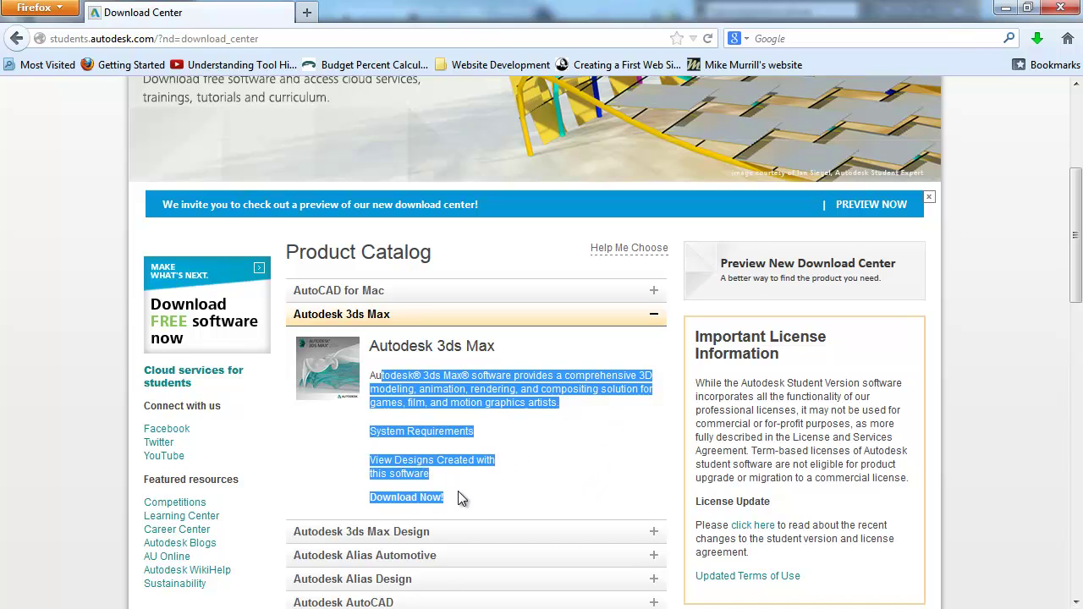
left_click(547, 508)
left_click_drag(546, 508, 519, 483)
left_click(606, 368)
left_click(586, 489)
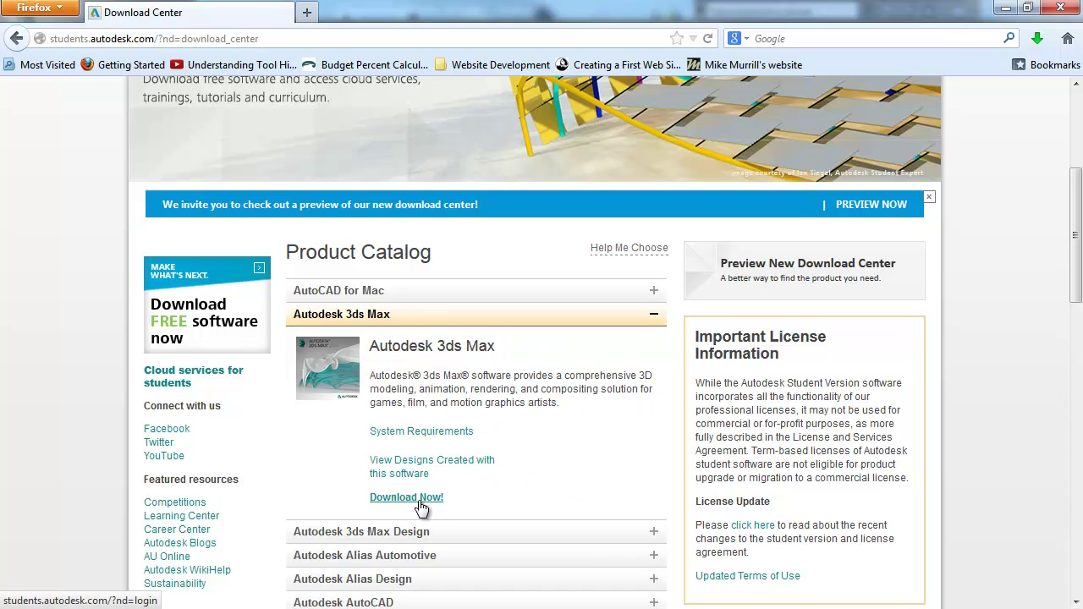
Scroll around the catalog page and highlight the 3ds Max description once more.
scroll(913, 245, "up", 5)
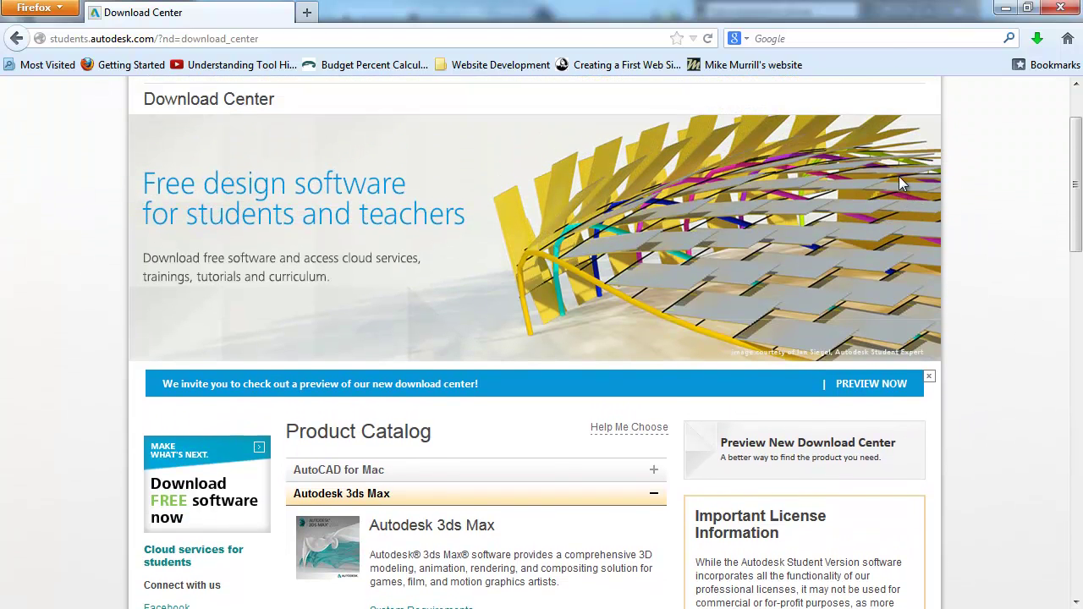
scroll(896, 184, "up", 2)
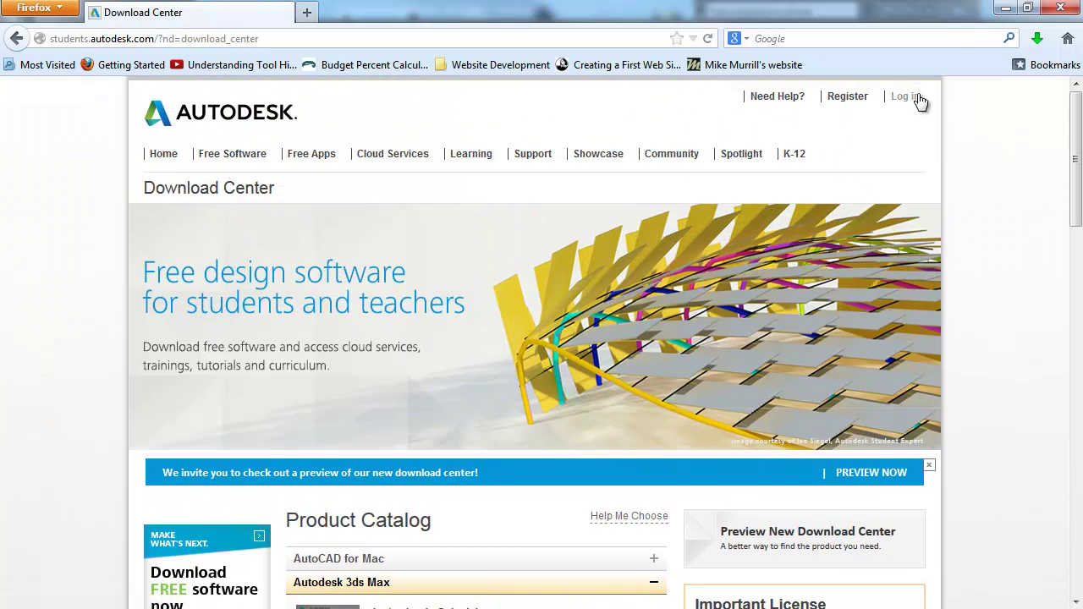
scroll(974, 240, "down", 5)
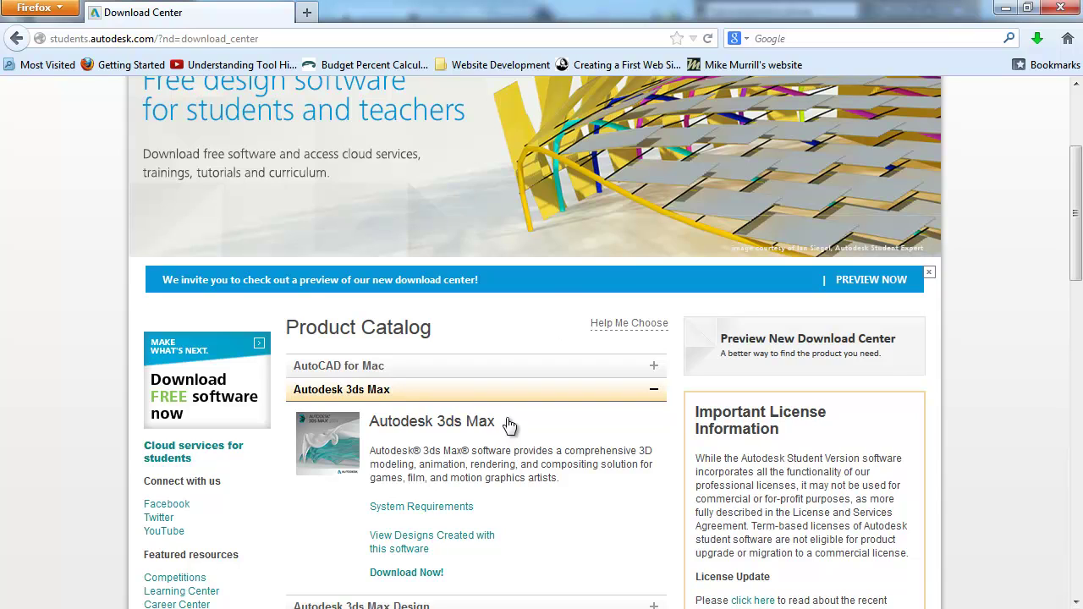
scroll(540, 440, "down", 2)
scroll(540, 425, "down", 1)
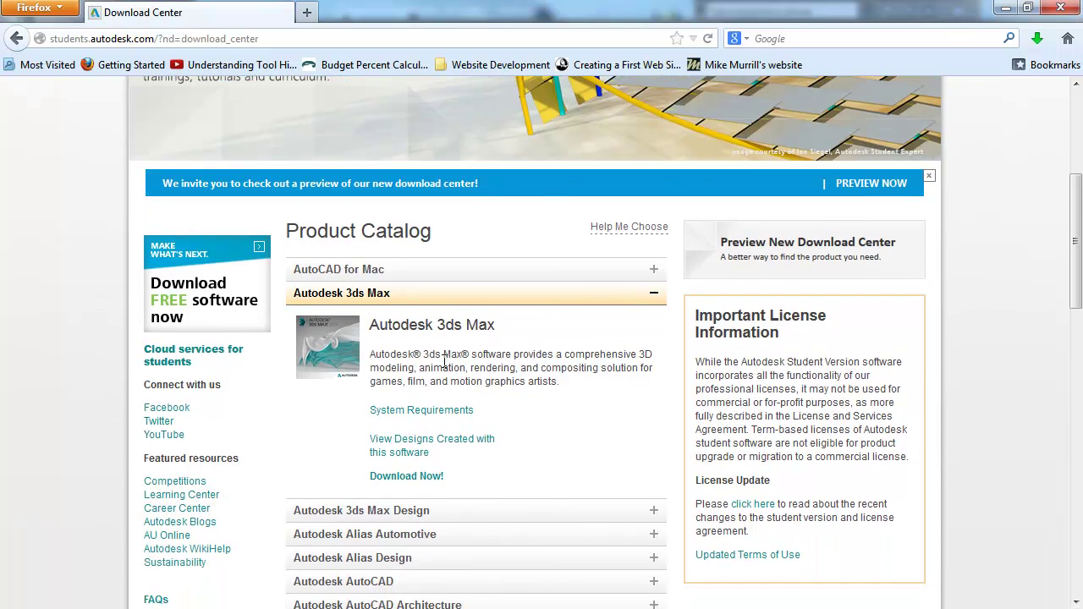
left_click_drag(425, 354, 622, 399)
left_click(623, 399)
Minimize Firefox so the empty Untitled 3ds Max 2012 scene fills the screen.
left_click(1007, 11)
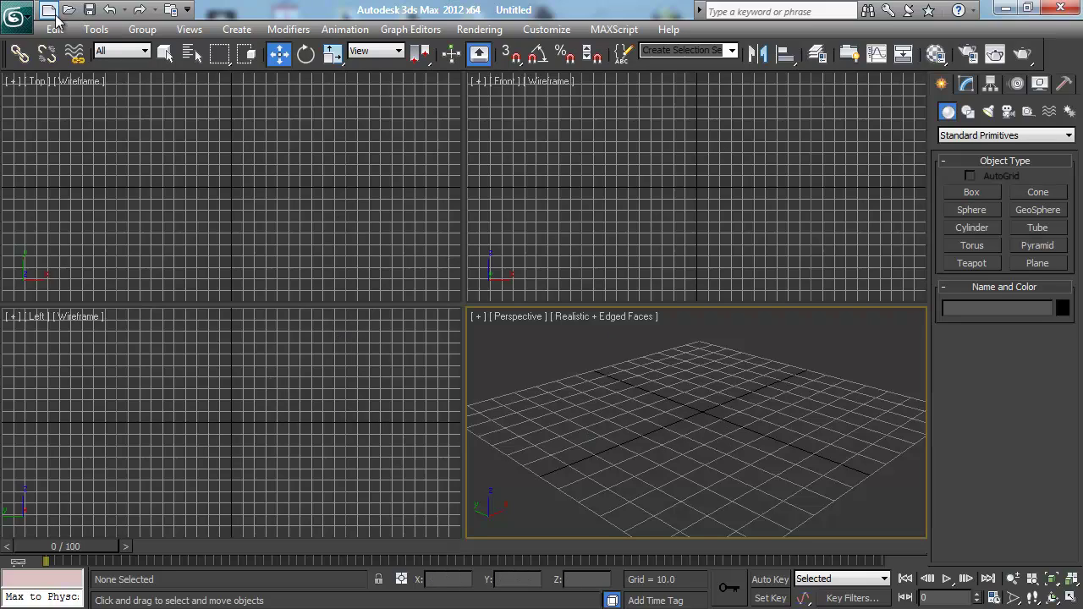
left_click(25, 20)
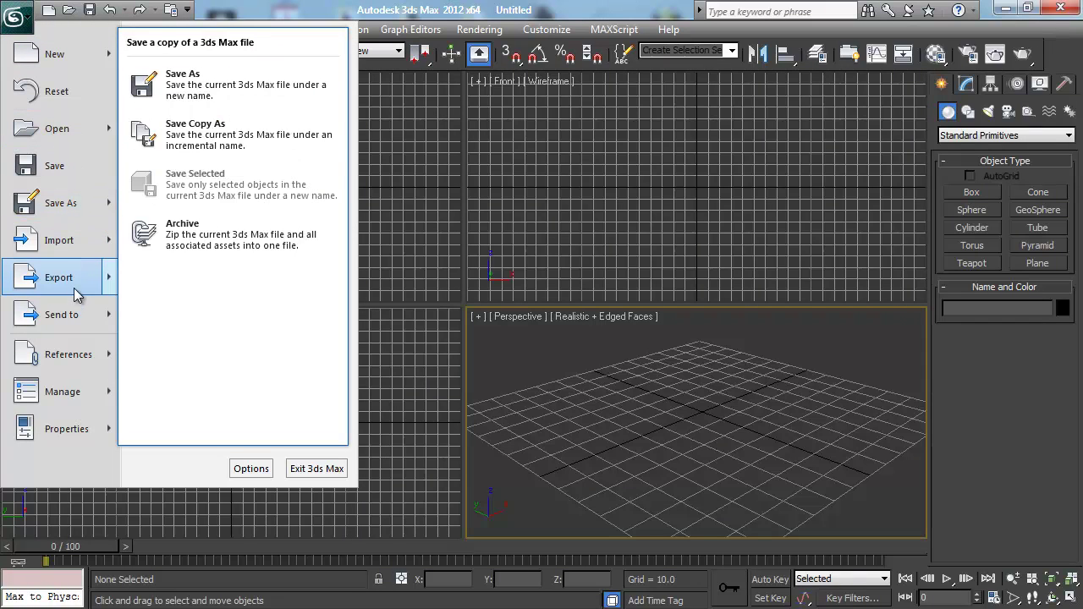
mouse_move(72, 277)
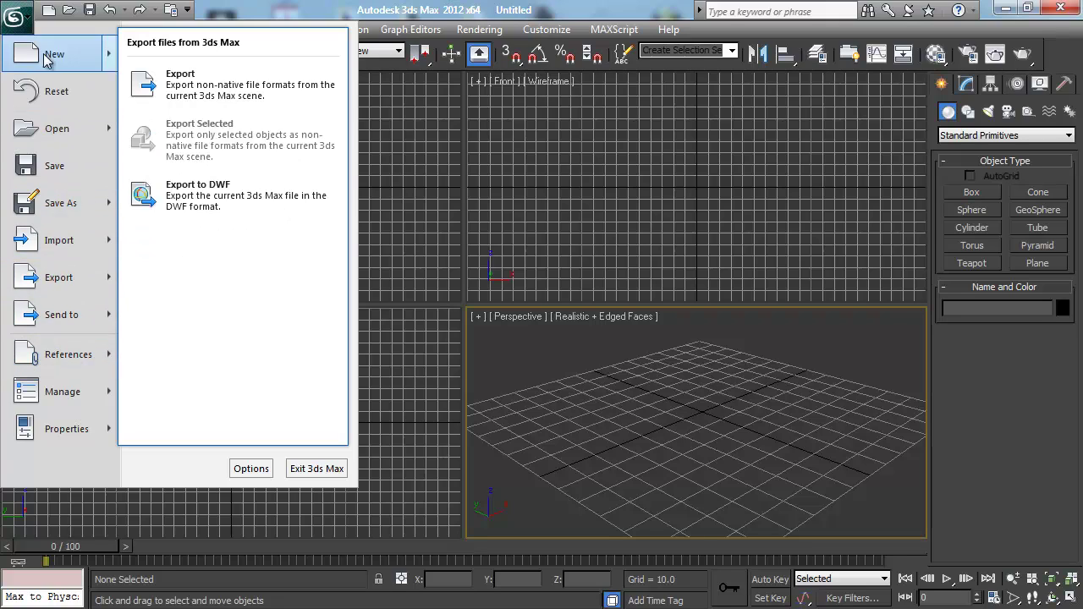
left_click(15, 19)
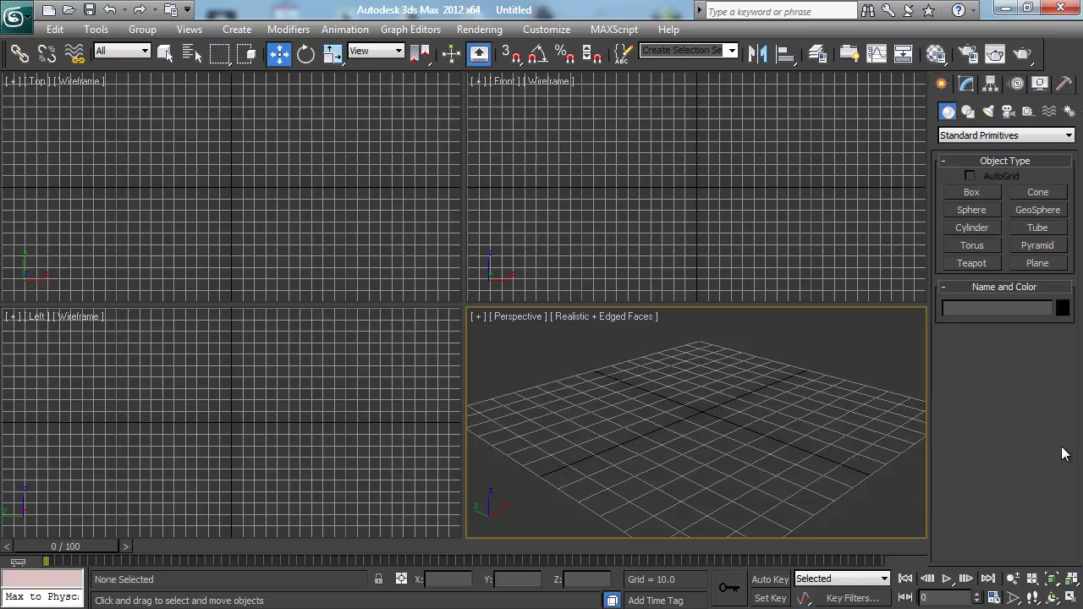
Tour the Modify, Hierarchy, Motion, Display and Utilities panels, then return to Create with Standard Primitives kept.
left_click(967, 83)
left_click(990, 83)
left_click(1016, 83)
left_click(1039, 83)
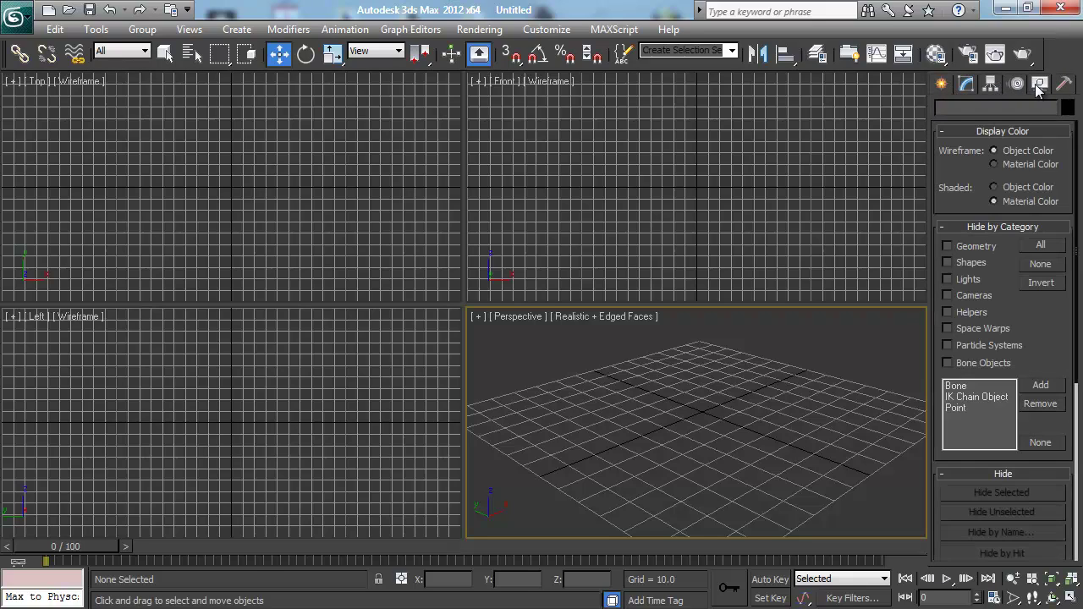
left_click(1064, 84)
left_click(942, 84)
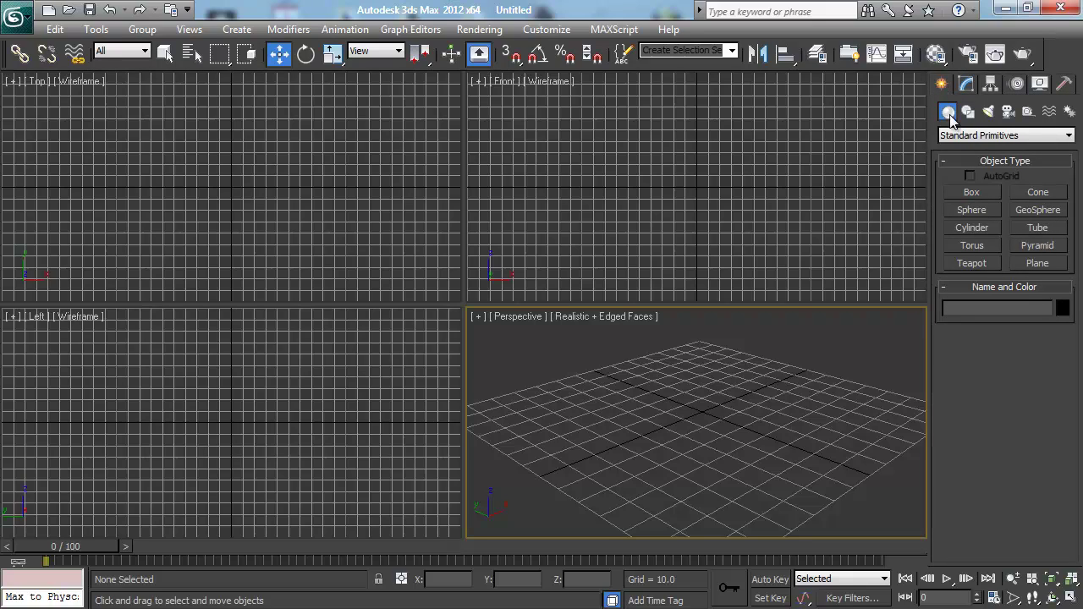
left_click(1005, 136)
left_click(1003, 147)
Cycle through the command panel tabs again, ending on the Create panel's Box, Sphere and Teapot list.
left_click(966, 84)
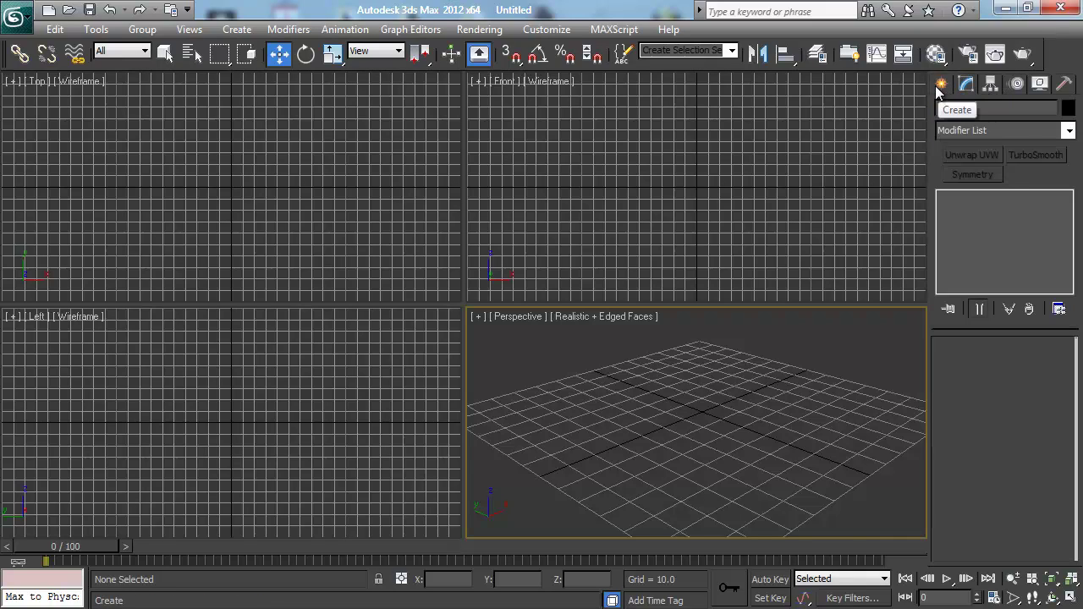
left_click(939, 87)
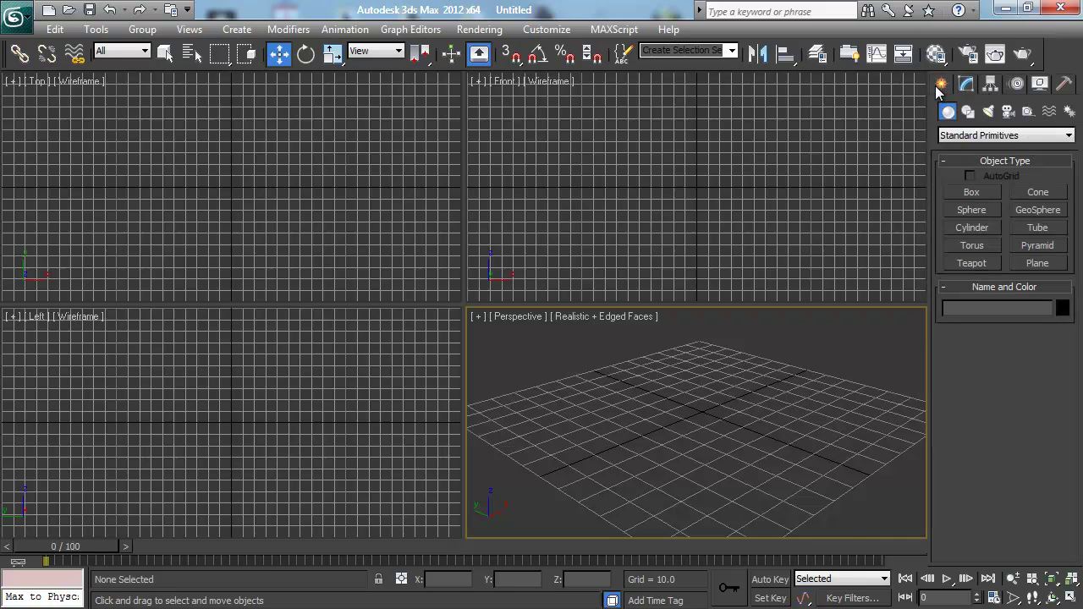
left_click(993, 84)
left_click(1017, 85)
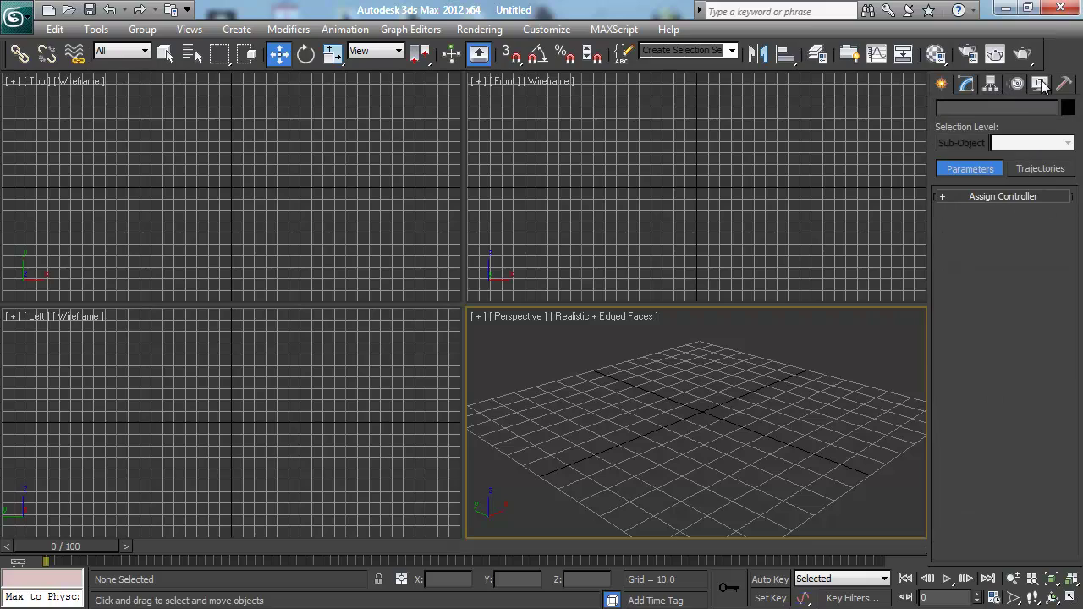
left_click(1041, 85)
left_click(1016, 85)
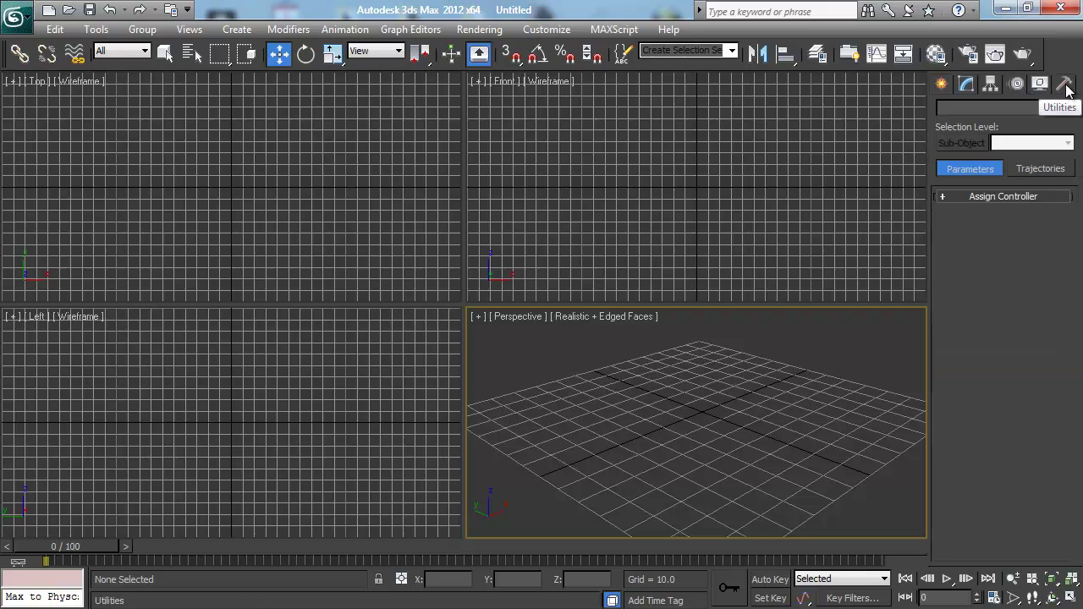
left_click(1064, 86)
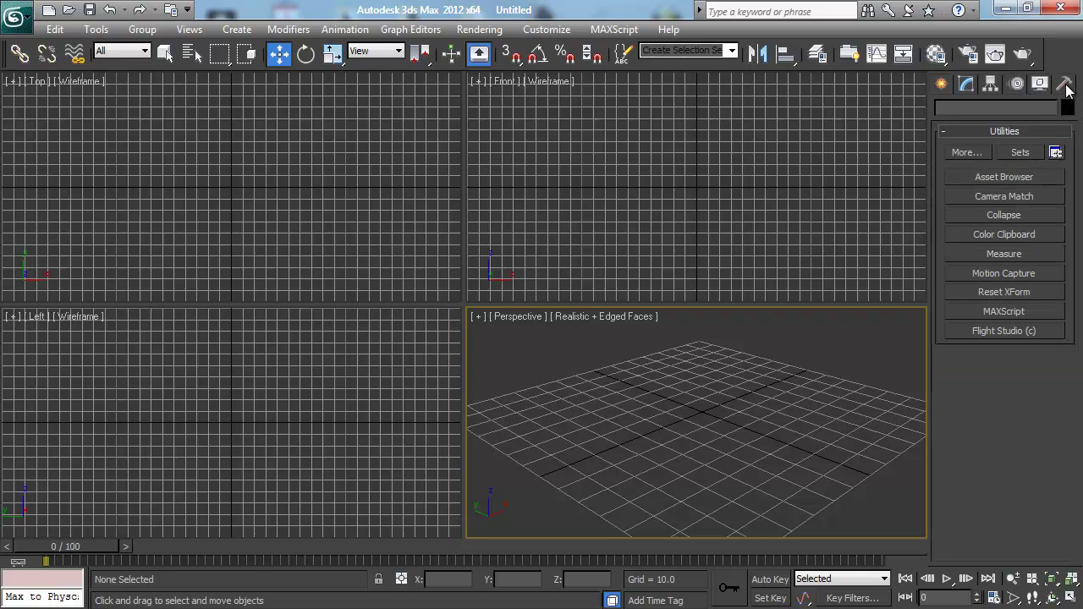
left_click(944, 82)
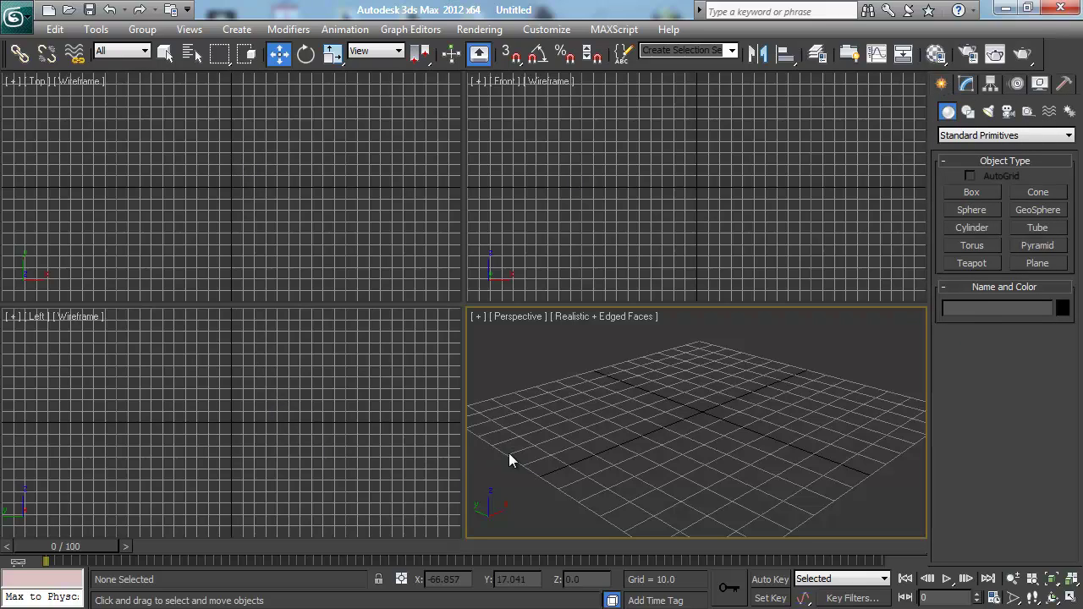
left_click(674, 193)
left_click(385, 186)
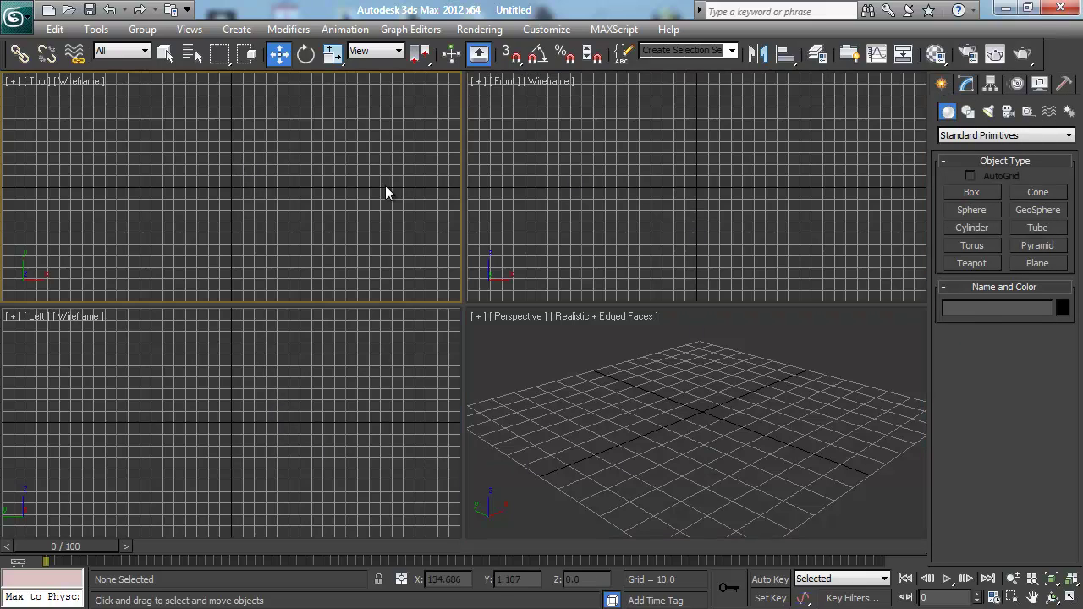
left_click(383, 409)
left_click(613, 409)
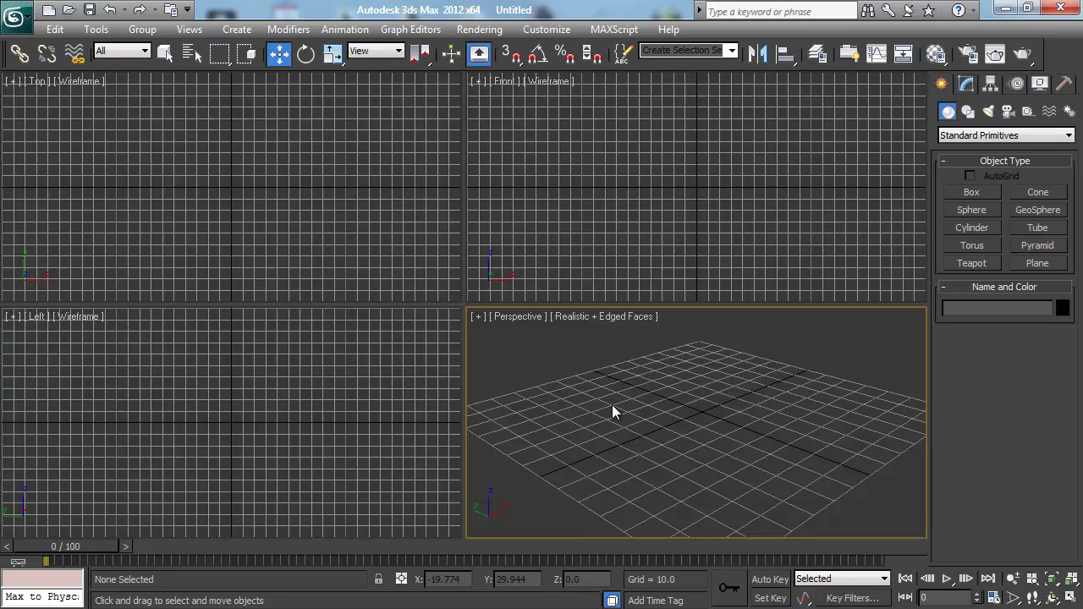
left_click(635, 168)
left_click(366, 182)
left_click(362, 411)
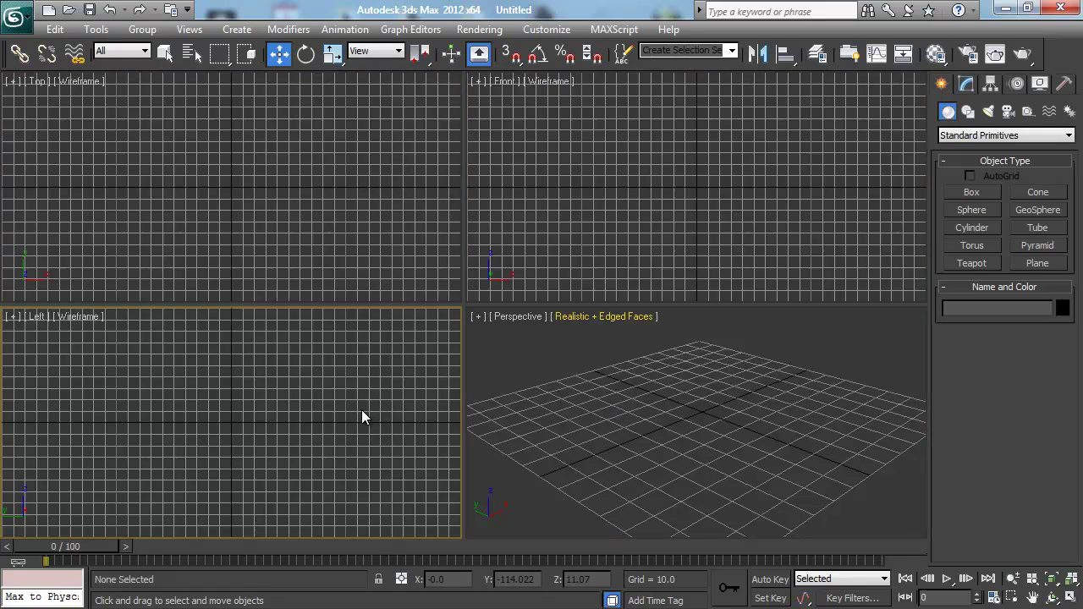
left_click(753, 431)
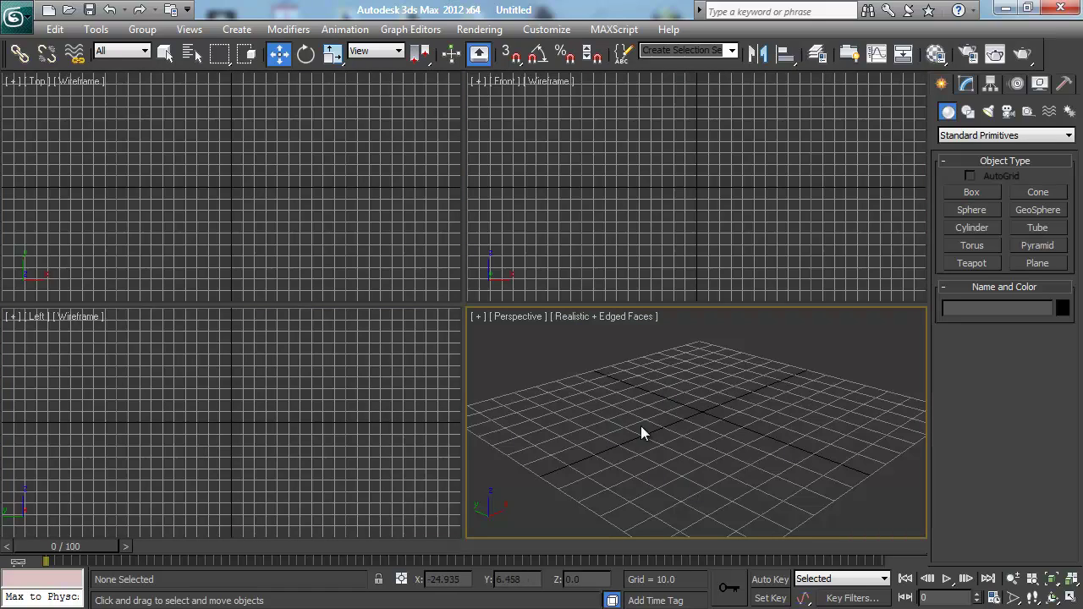
left_click(659, 184)
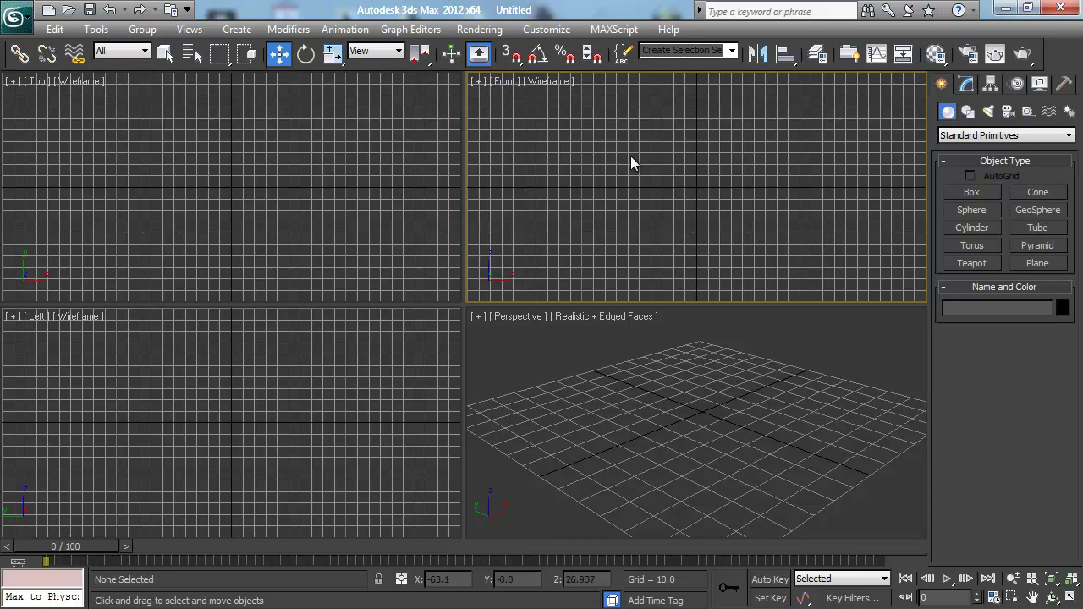
left_click(348, 154)
left_click(447, 427)
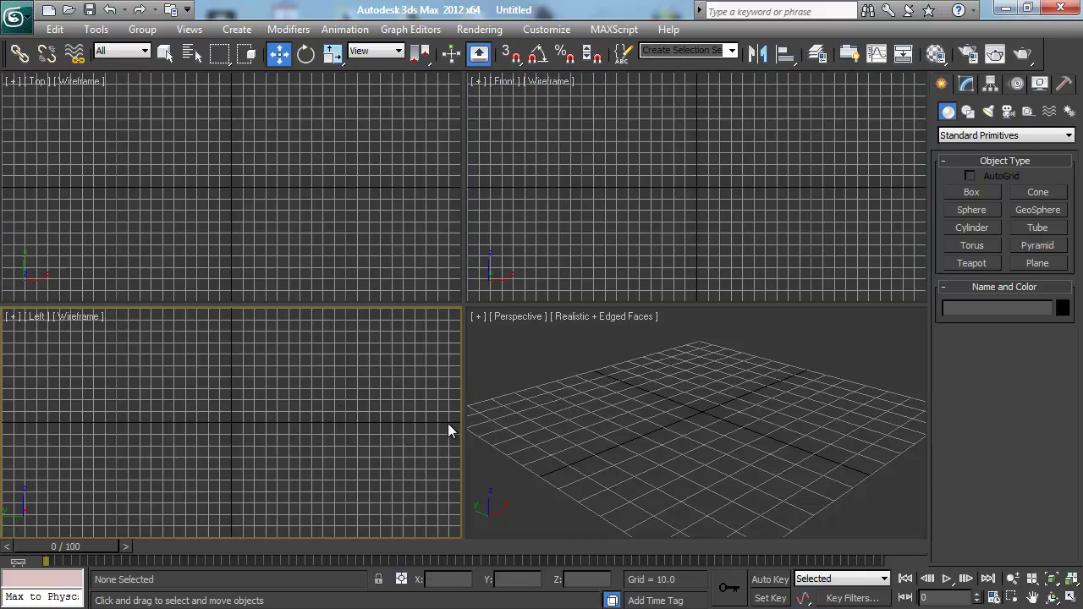
left_click(714, 411)
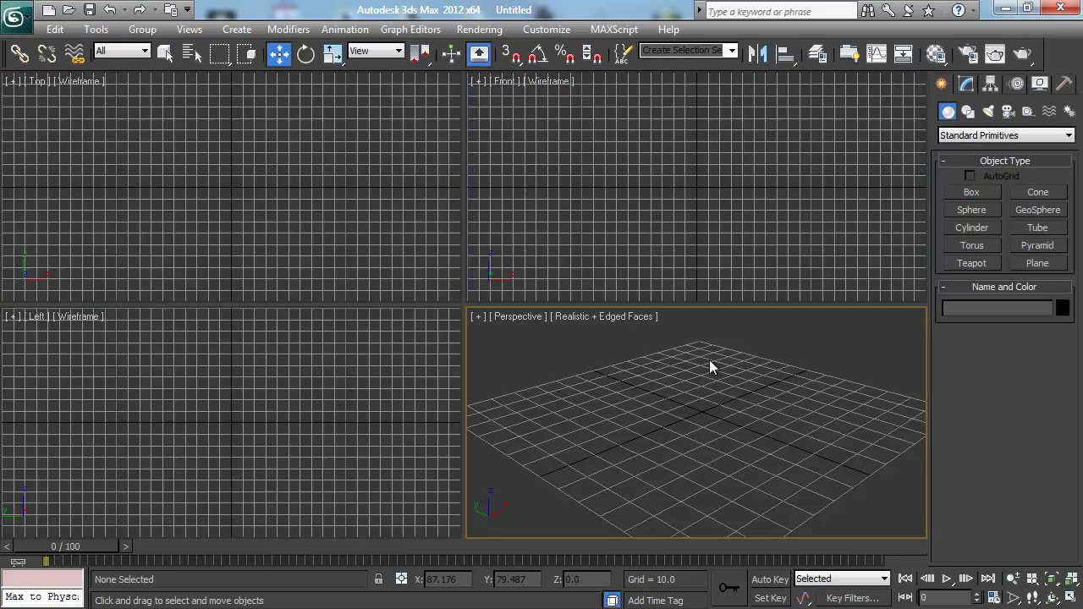
left_click(711, 196)
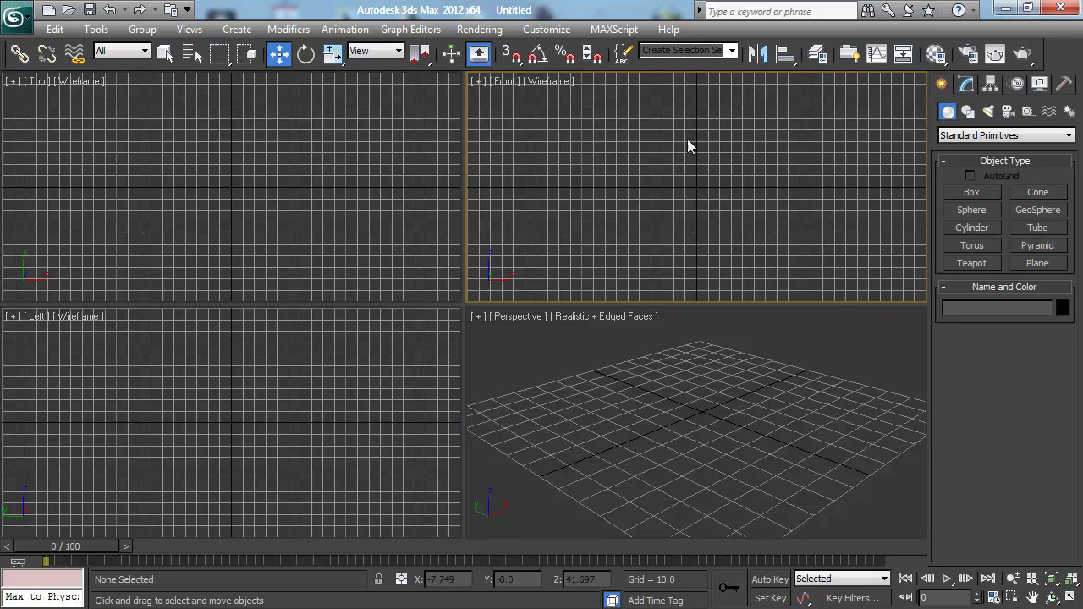
left_click(231, 186)
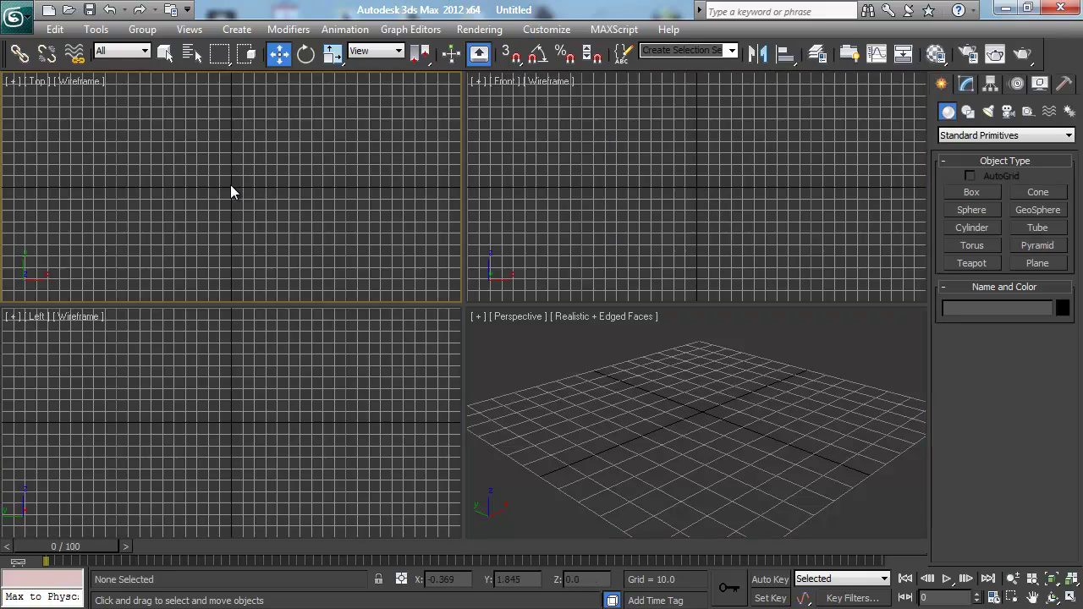
left_click(338, 403)
left_click(673, 410)
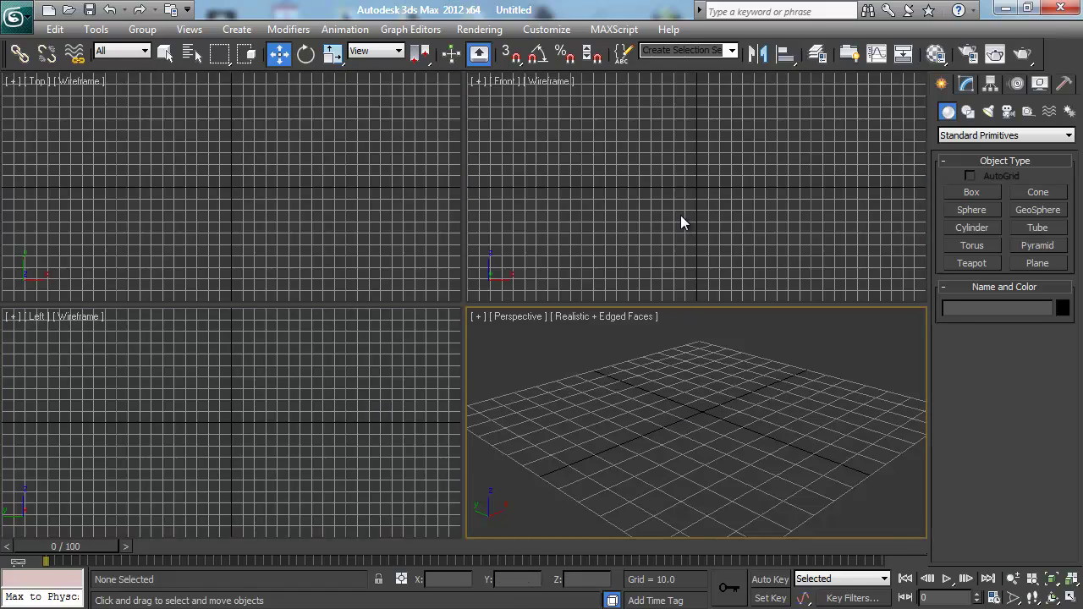
left_click(660, 191)
left_click(307, 183)
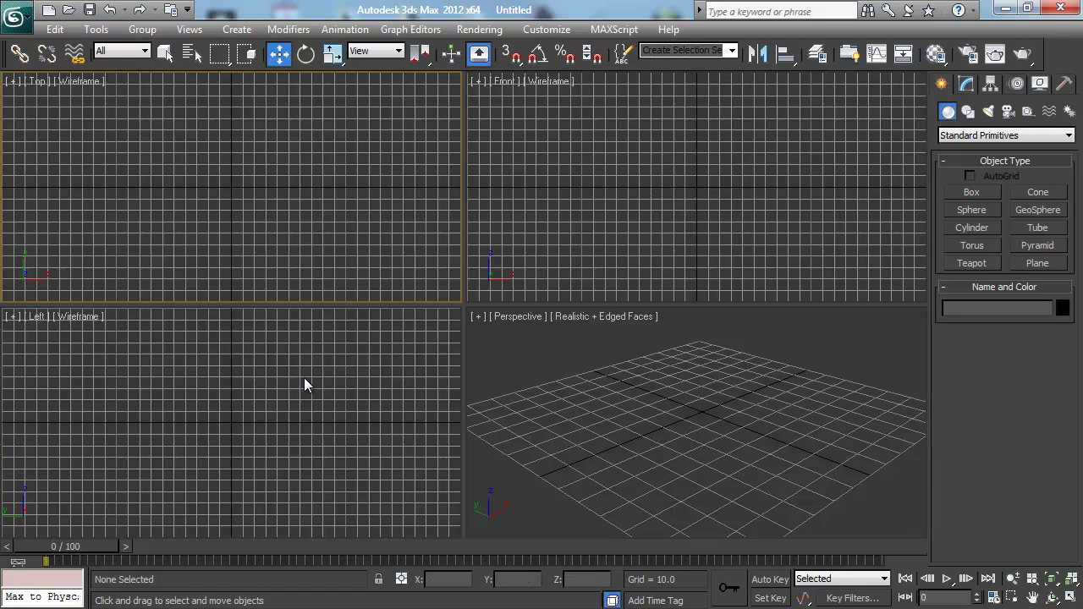
left_click(307, 415)
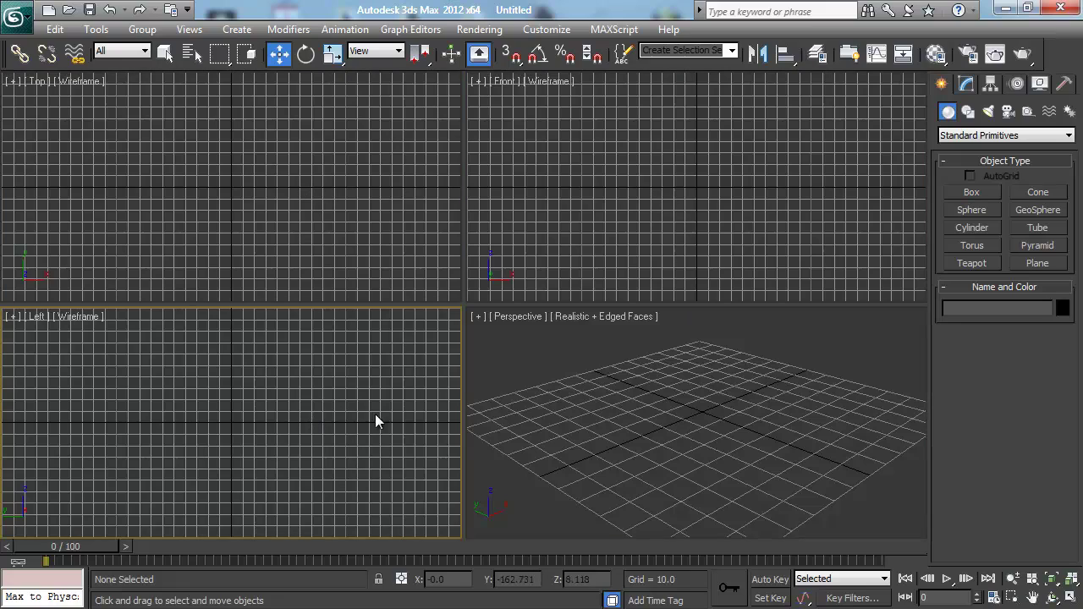
left_click(636, 399)
left_click(641, 189)
left_click(330, 208)
left_click(338, 420)
left_click(668, 413)
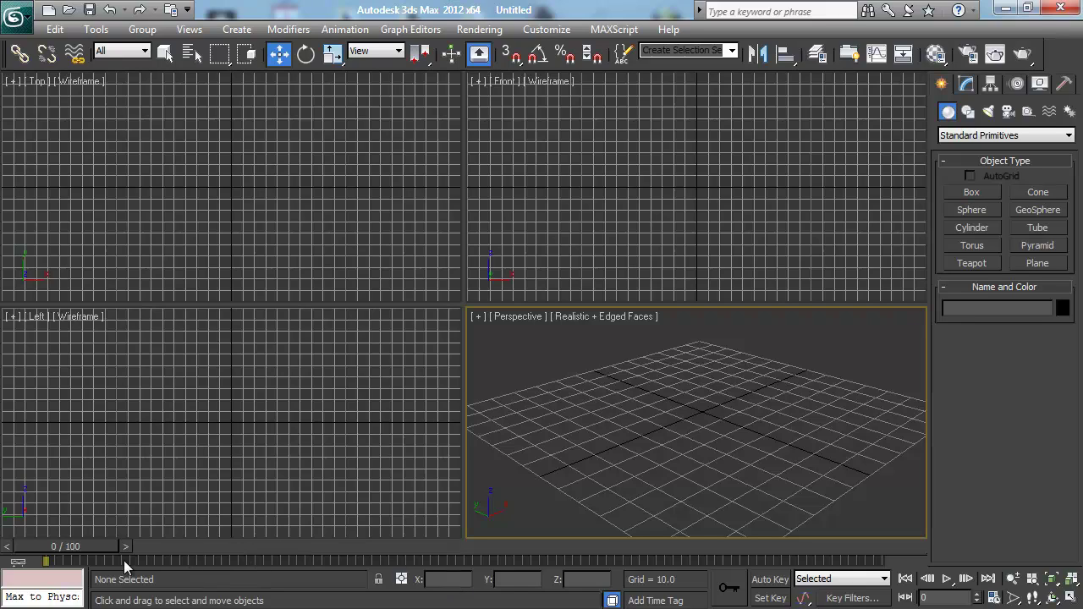
Scrub the time slider, restore Select and Move with W, and focus the MAXScript mini-listener.
left_click_drag(85, 547, 51, 550)
key("w")
left_click(62, 597)
Activate the Front, Top, Left and Perspective viewports in turn, then open the application menu.
left_click(550, 245)
left_click(417, 203)
left_click(293, 396)
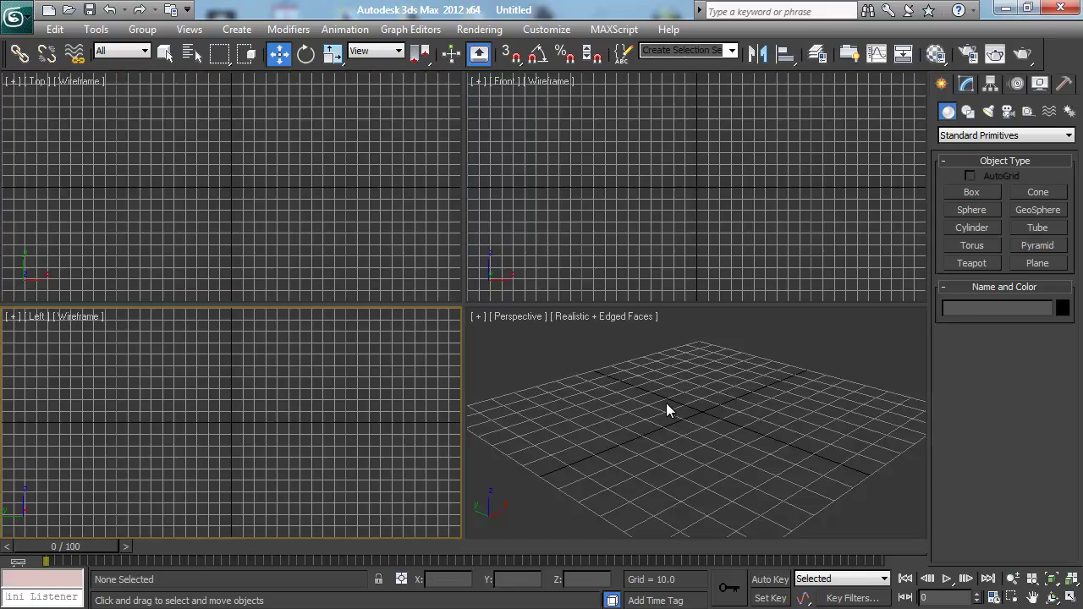
left_click(666, 403)
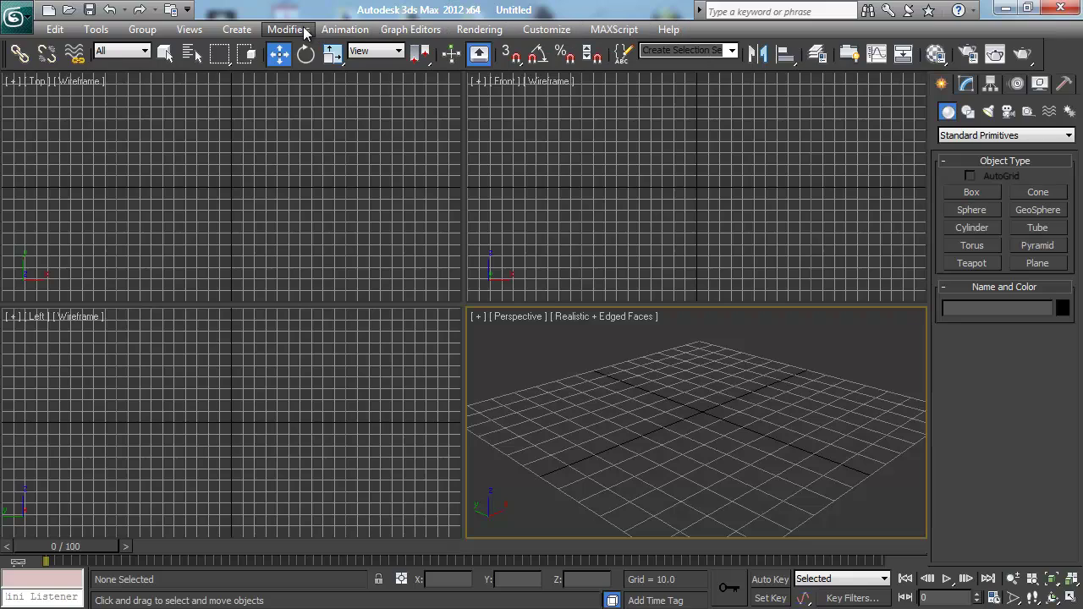
left_click(23, 22)
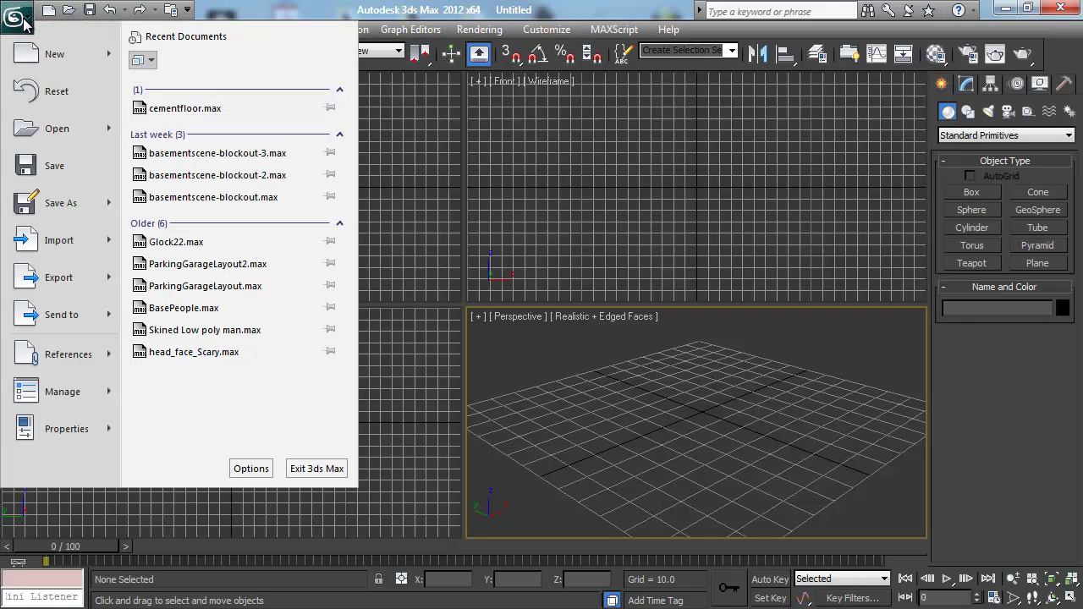